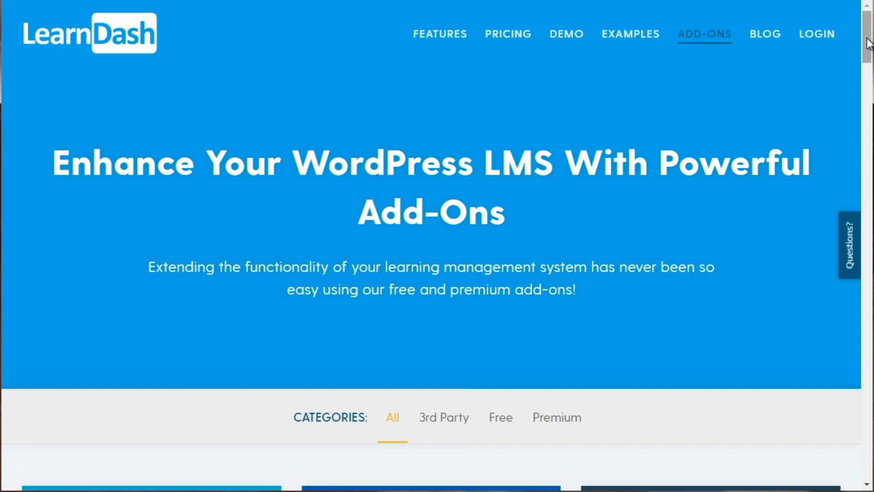
Look through the LearnDash add-ons catalogue, from SamCart Integration to BuddyPress Integration, and return to its beginning
{"action": "left_click_drag", "start_coordinate": [868, 43], "coordinate": [863, 118]}
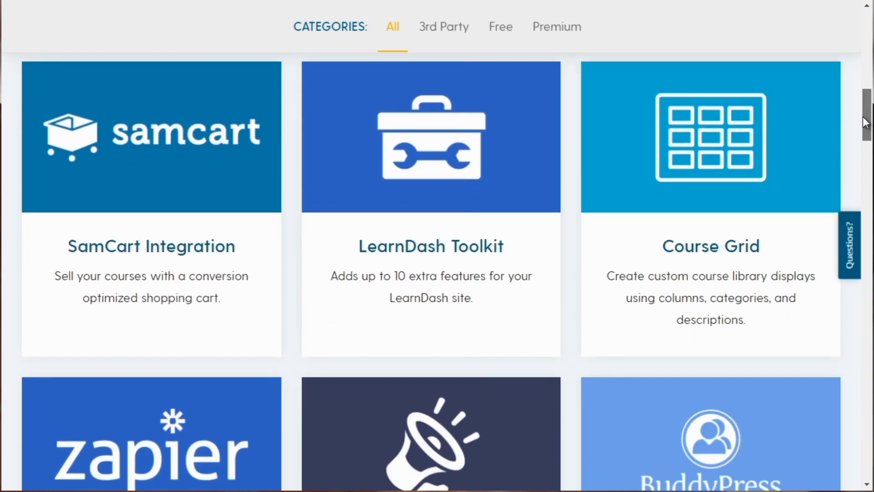
{"action": "left_click_drag", "start_coordinate": [863, 118], "coordinate": [862, 151]}
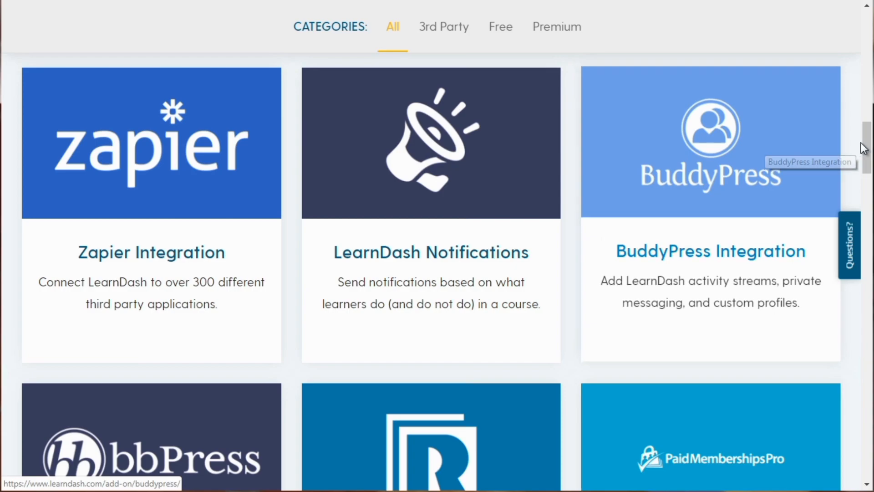
{"action": "left_click_drag", "start_coordinate": [868, 149], "coordinate": [865, 20]}
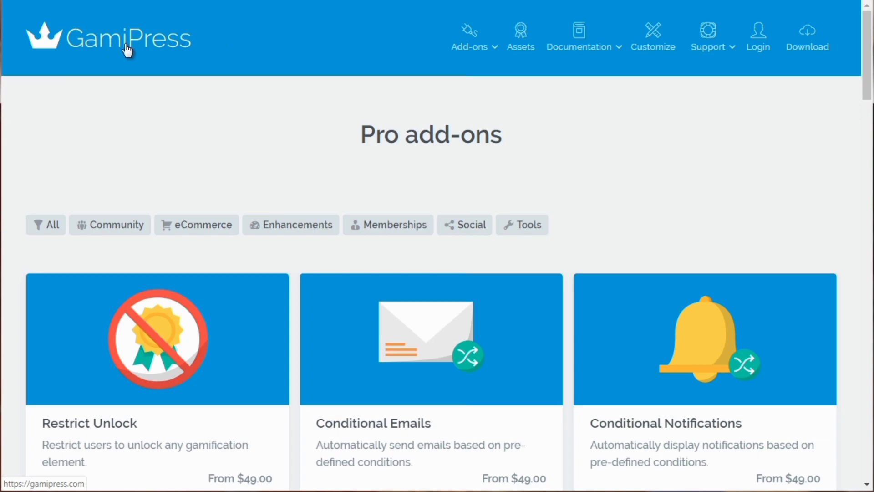
Open the GamiPress Integrations catalogue, filter it to Social, and look over the listed integrations
{"action": "mouse_move", "coordinate": [484, 60]}
{"action": "left_click", "coordinate": [480, 132]}
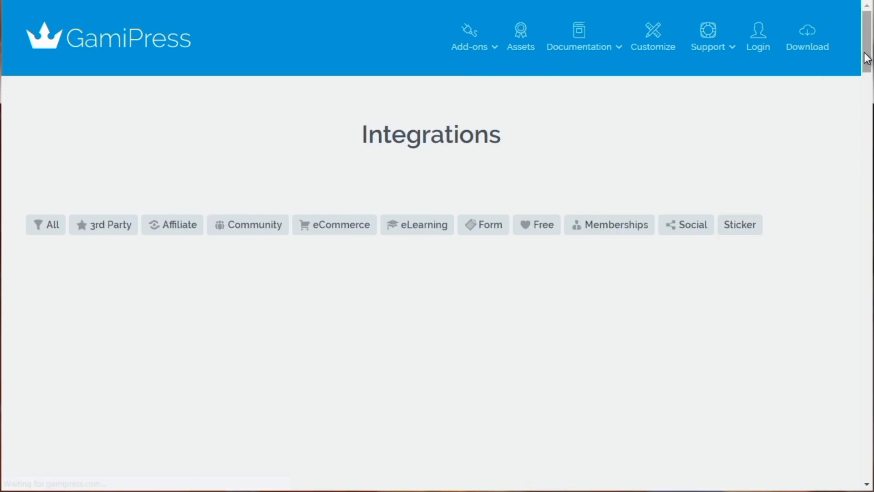
{"action": "left_click_drag", "start_coordinate": [868, 58], "coordinate": [865, 76]}
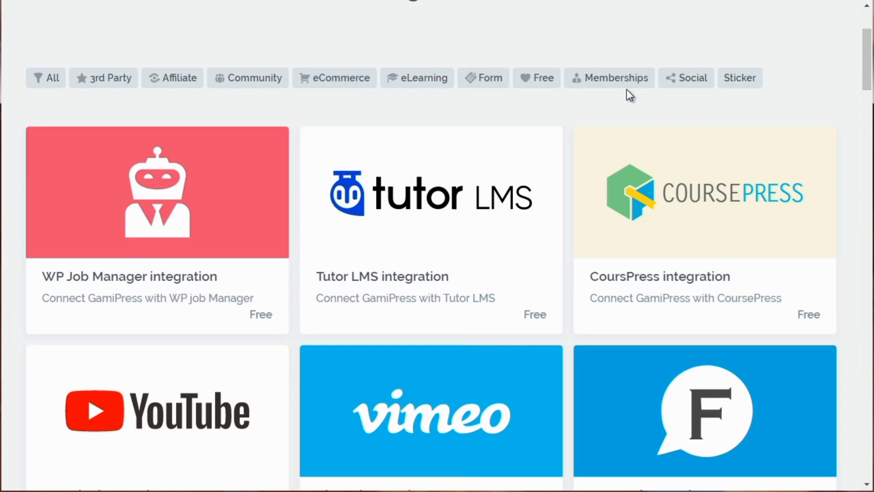
{"action": "left_click", "coordinate": [683, 86]}
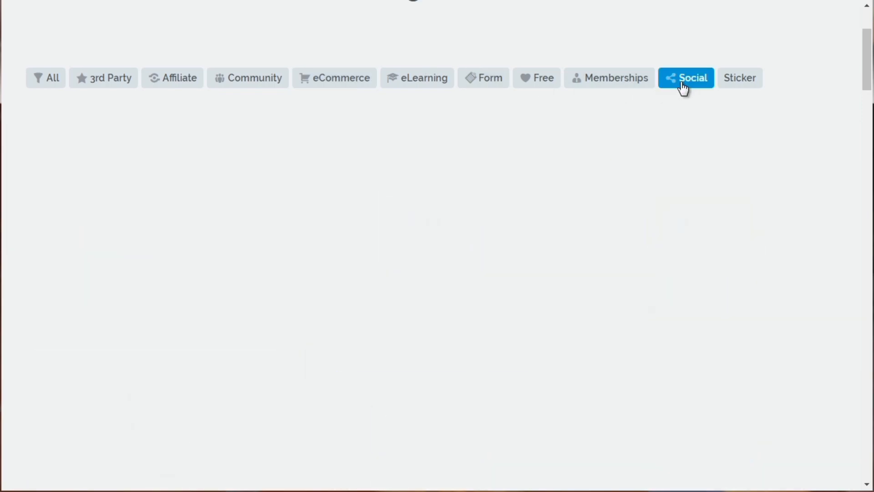
{"action": "scroll", "coordinate": [861, 120], "scroll_direction": "down", "scroll_amount": 2}
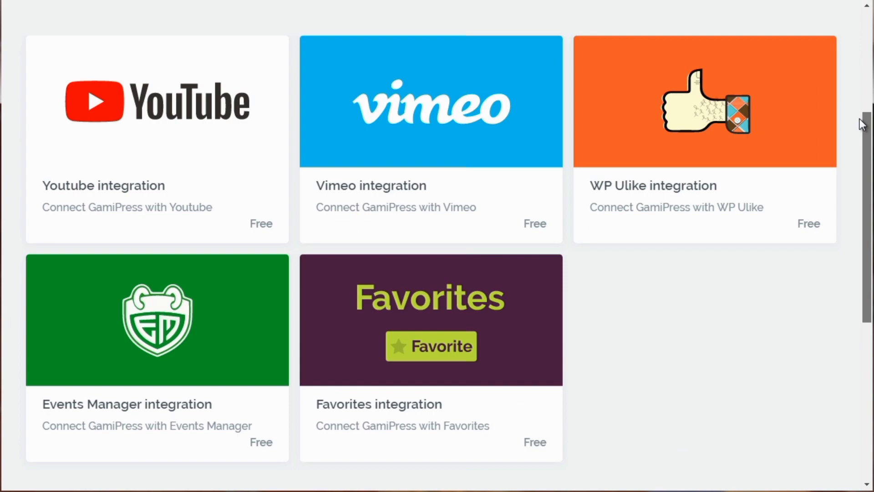
{"action": "left_click_drag", "start_coordinate": [860, 119], "coordinate": [859, 117]}
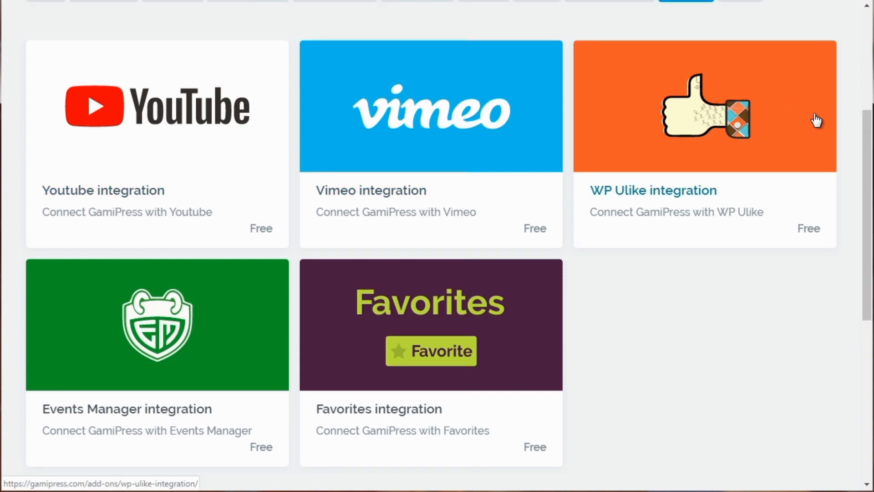
{"action": "left_click", "coordinate": [870, 98]}
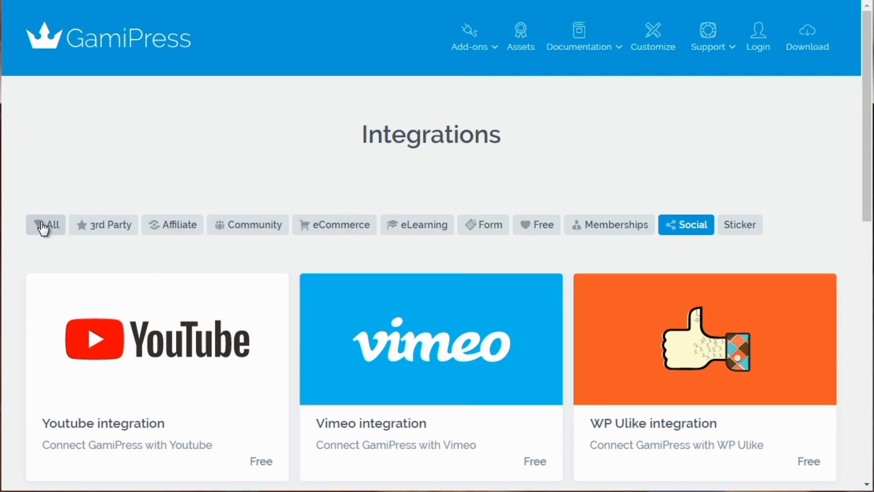
Open the GamiPress Pro add-ons catalogue and look through the available add-ons and their prices
{"action": "mouse_move", "coordinate": [474, 48]}
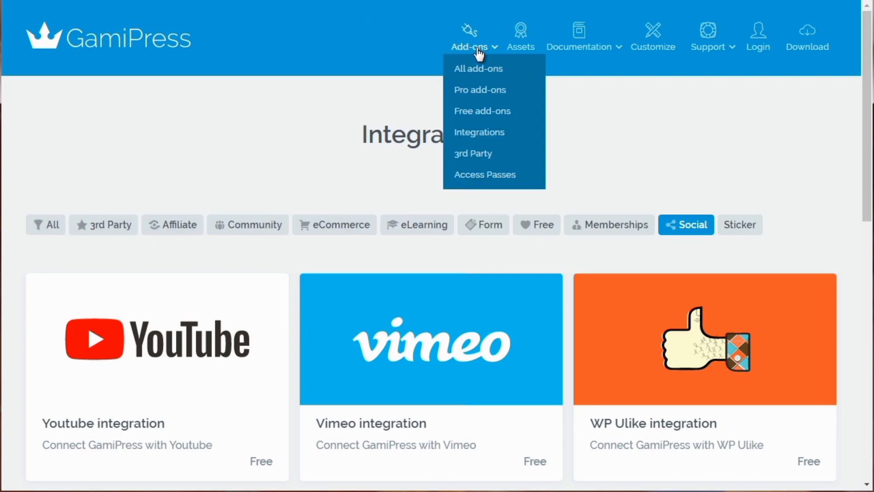
{"action": "left_click", "coordinate": [478, 93]}
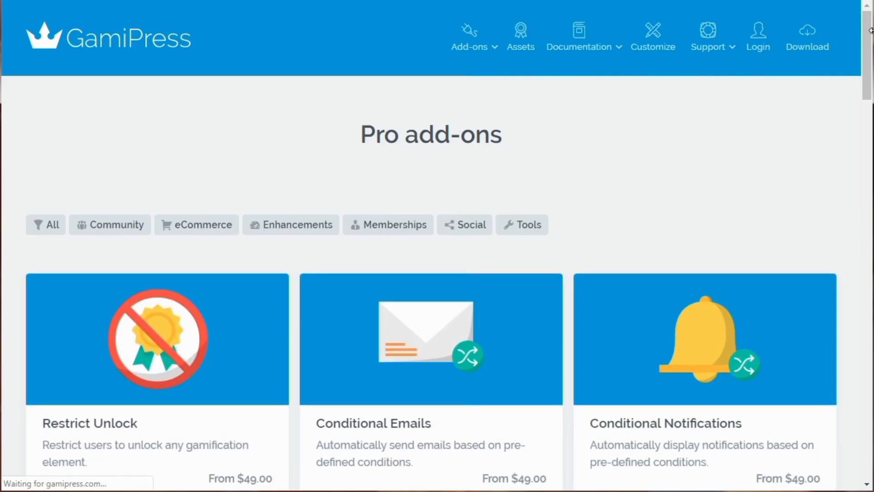
{"action": "left_click_drag", "start_coordinate": [870, 55], "coordinate": [846, 138]}
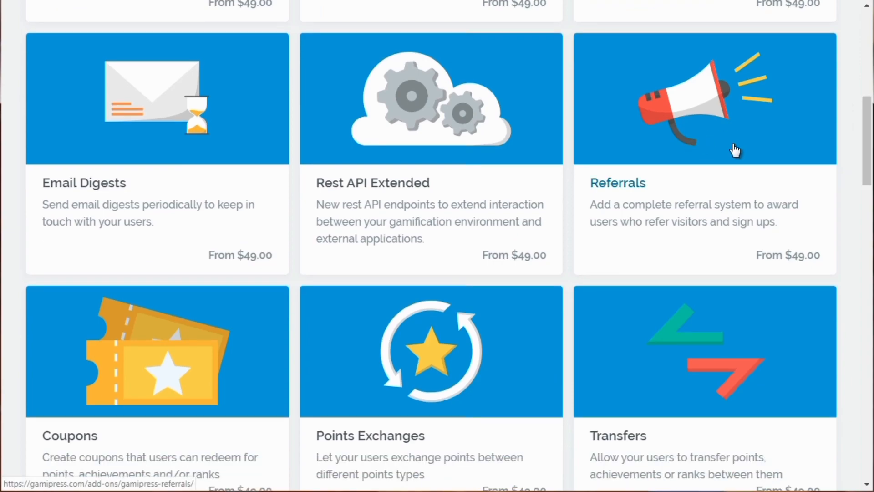
{"action": "left_click_drag", "start_coordinate": [870, 135], "coordinate": [860, 208]}
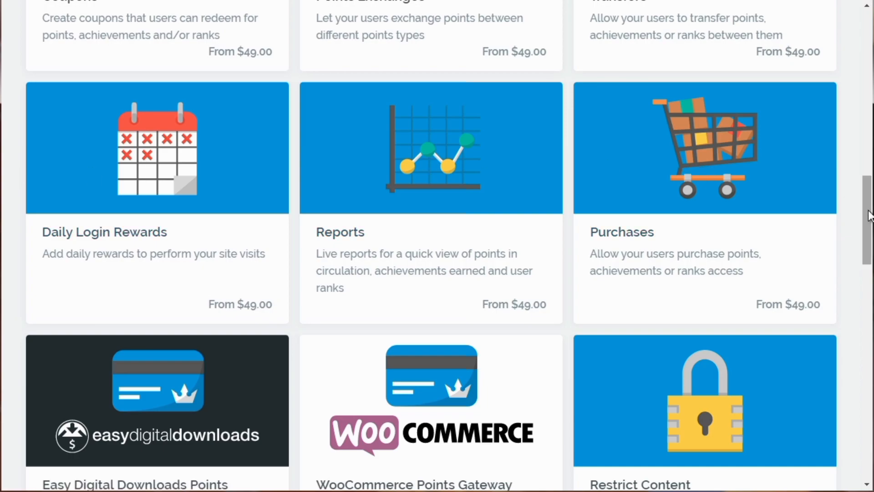
{"action": "left_click_drag", "start_coordinate": [869, 218], "coordinate": [860, 272]}
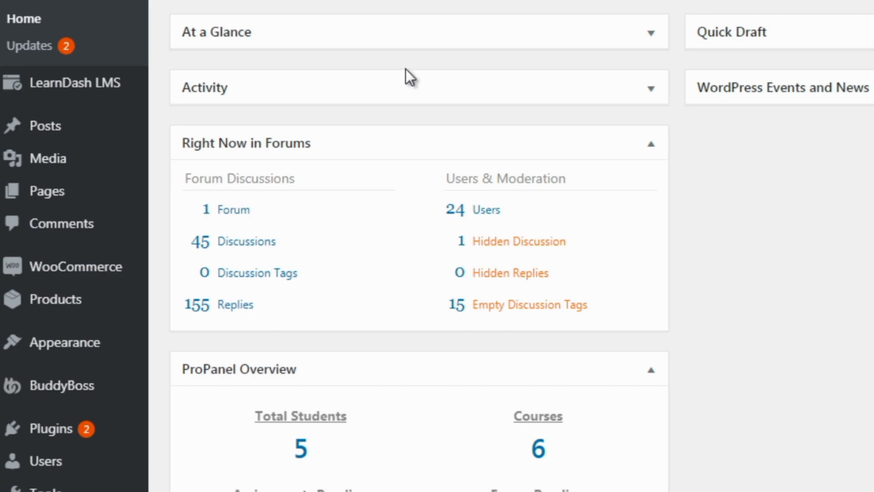
Open the LearnDash LMS overview in the WordPress dashboard and look over its setup topics, tips and documentation
{"action": "mouse_move", "coordinate": [18, 87]}
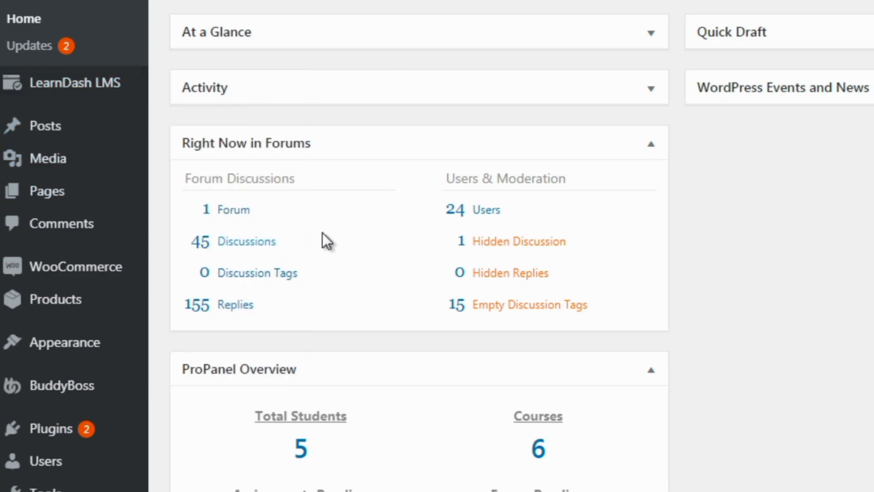
{"action": "mouse_move", "coordinate": [76, 86]}
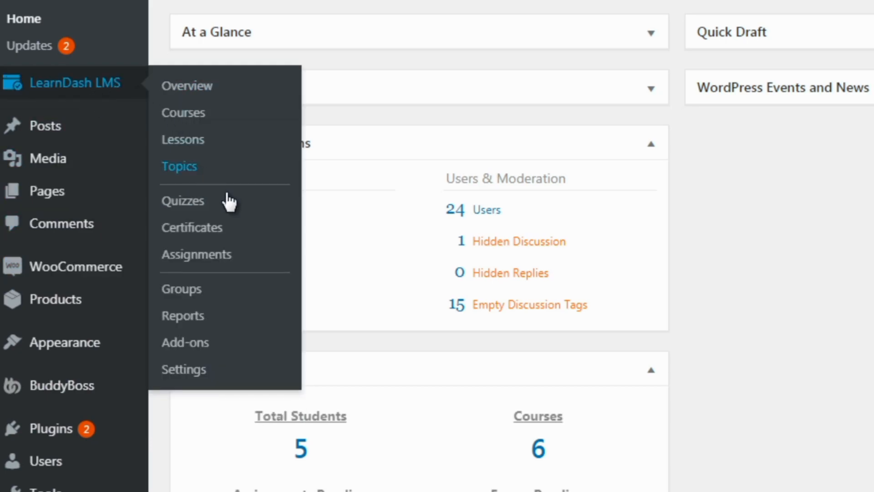
{"action": "left_click", "coordinate": [201, 95]}
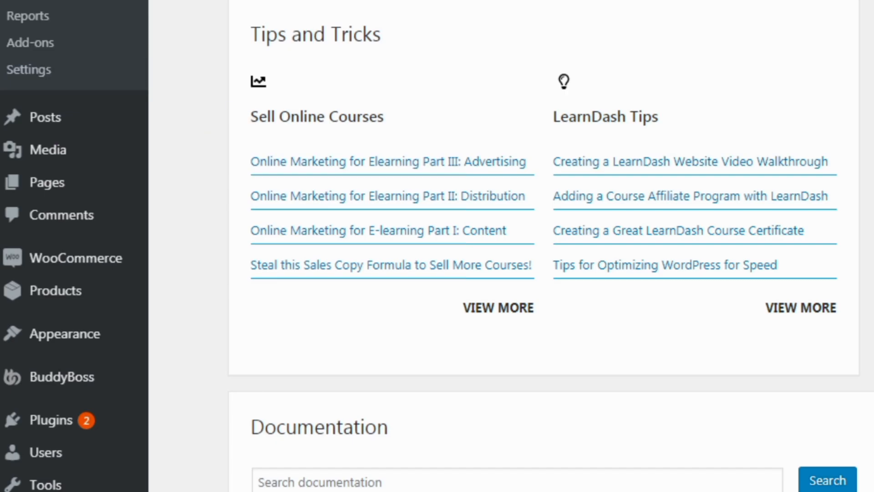
{"action": "scroll", "coordinate": [437, 246], "scroll_direction": "up", "scroll_amount": 8}
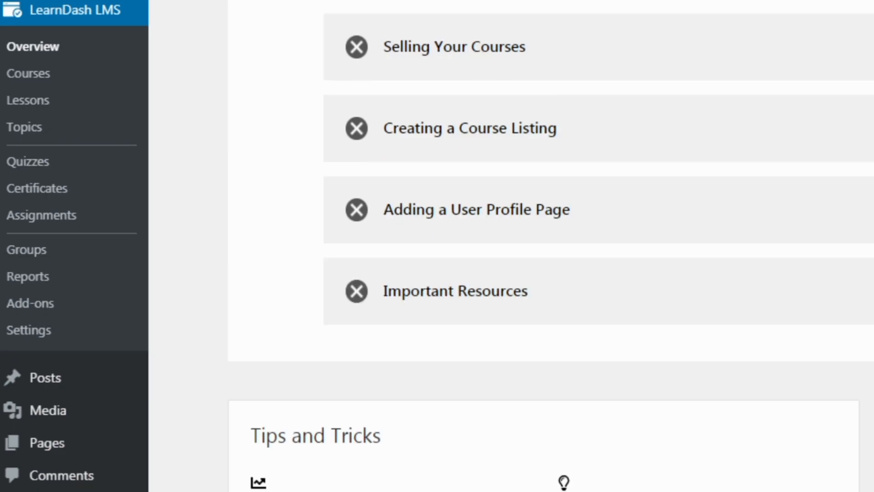
{"action": "scroll", "coordinate": [437, 246], "scroll_direction": "down", "scroll_amount": 1}
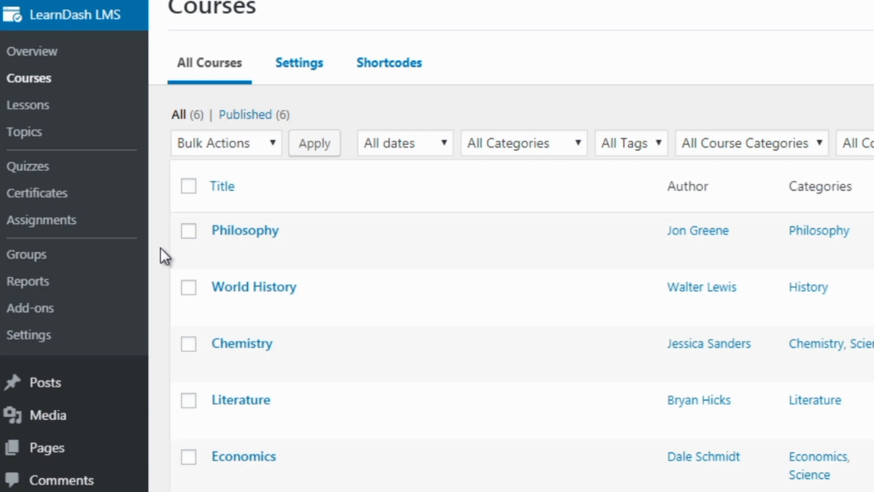
Open the public website in a new browser tab from the LearnDash Courses page
{"action": "scroll", "coordinate": [371, 84], "scroll_direction": "up", "scroll_amount": 1}
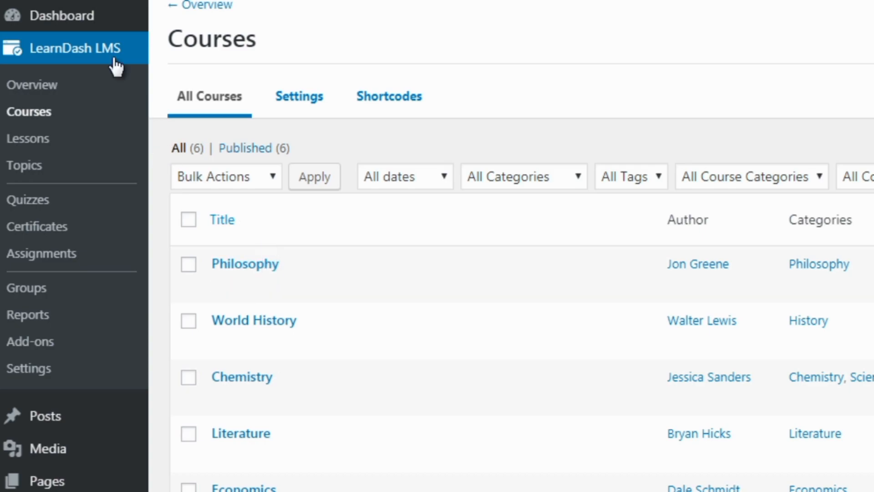
{"action": "mouse_move", "coordinate": [163, 2]}
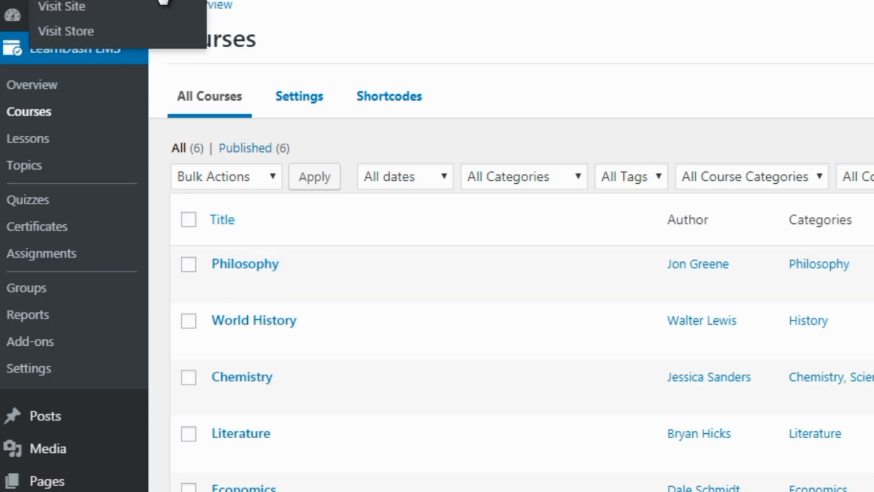
{"action": "right_click", "coordinate": [156, 10]}
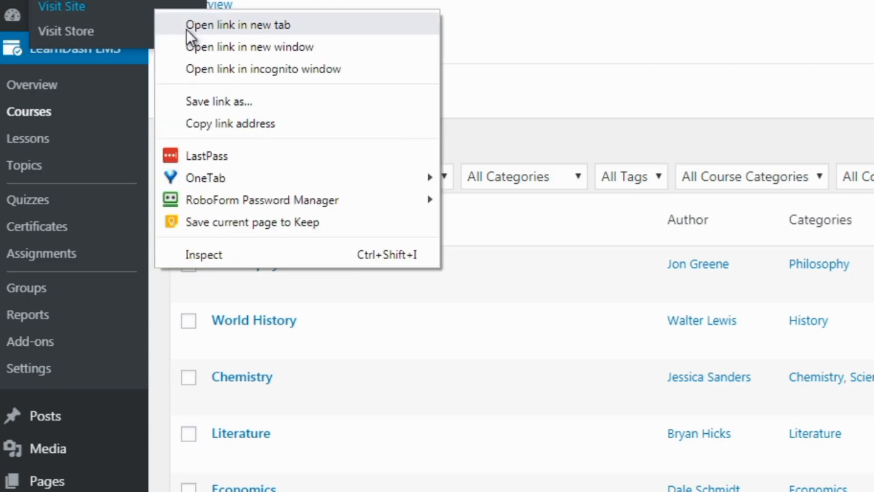
{"action": "left_click", "coordinate": [187, 29]}
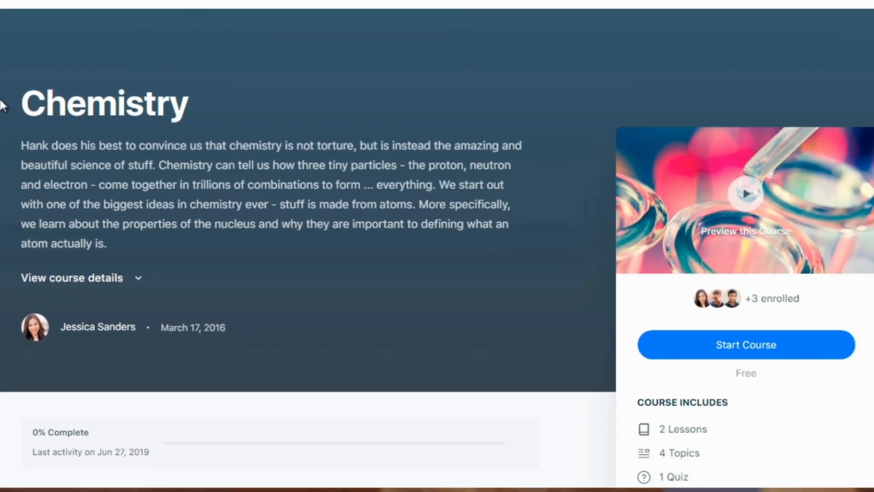
Examine the Chemistry course page, including its title, description, course content and enrolment panel
{"action": "left_click_drag", "start_coordinate": [25, 100], "coordinate": [198, 114]}
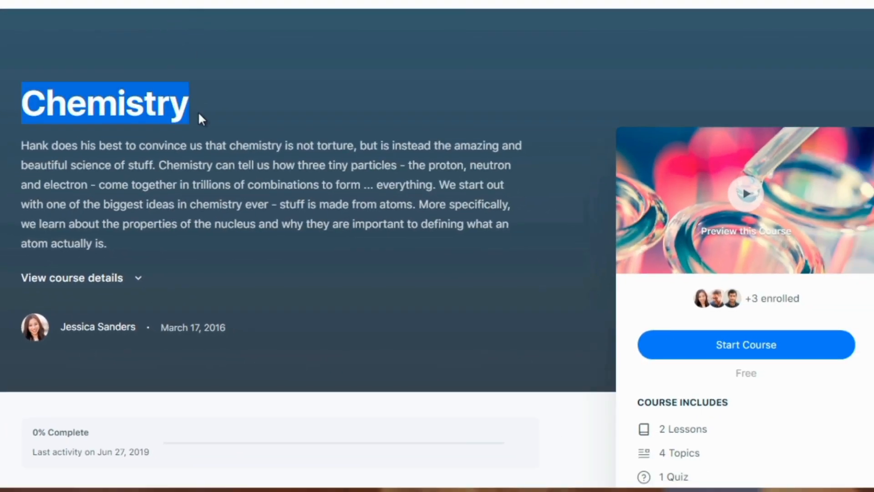
{"action": "left_click", "coordinate": [198, 114]}
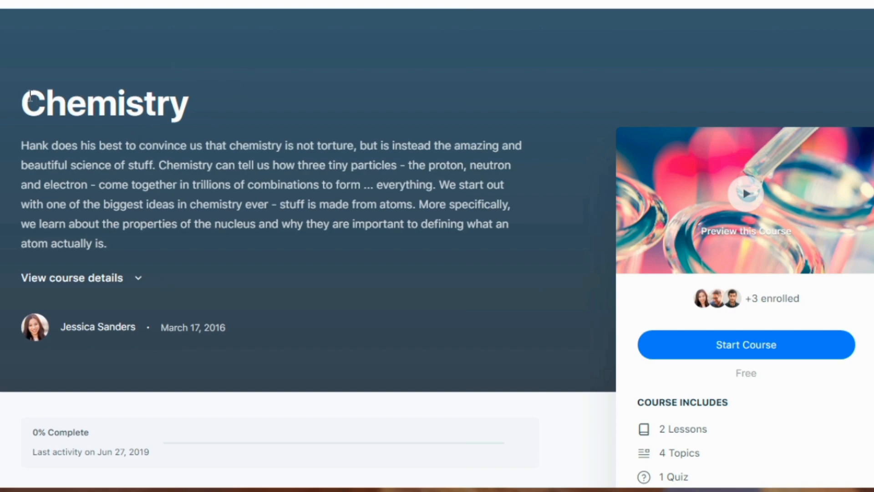
{"action": "left_click_drag", "start_coordinate": [13, 97], "coordinate": [191, 112]}
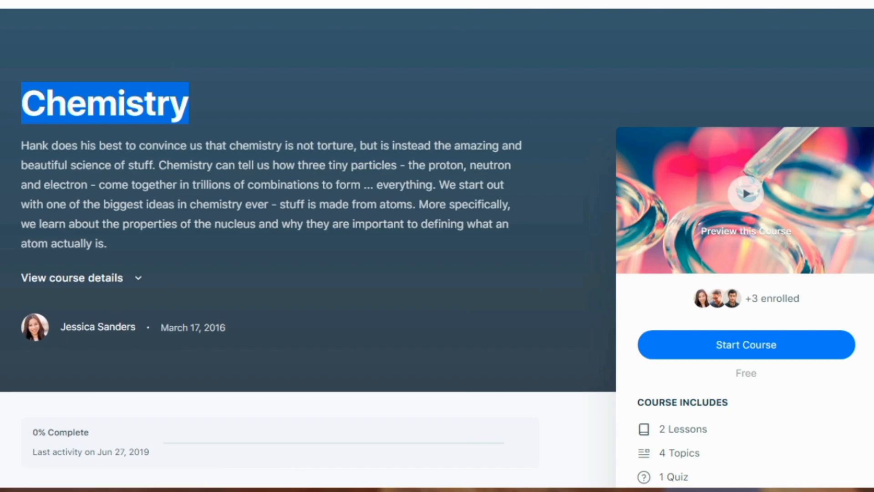
{"action": "scroll", "coordinate": [438, 246], "scroll_direction": "down", "scroll_amount": 2}
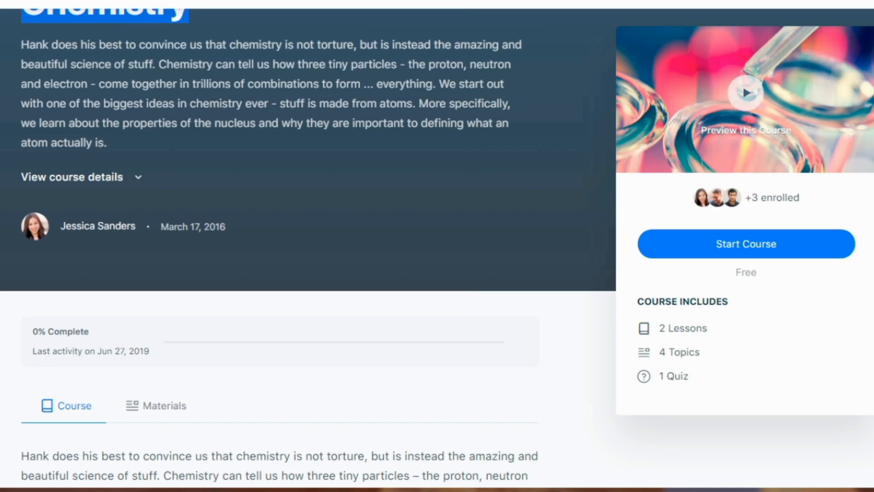
{"action": "scroll", "coordinate": [437, 245], "scroll_direction": "down", "scroll_amount": 6}
{"action": "scroll", "coordinate": [279, 249], "scroll_direction": "down", "scroll_amount": 4}
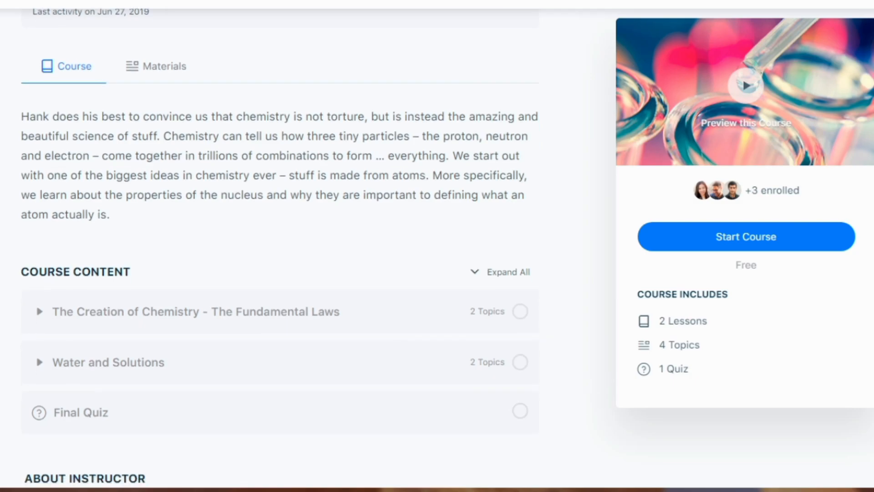
{"action": "scroll", "coordinate": [279, 249], "scroll_direction": "up", "scroll_amount": 5}
{"action": "scroll", "coordinate": [386, 108], "scroll_direction": "up", "scroll_amount": 6}
{"action": "scroll", "coordinate": [386, 108], "scroll_direction": "down", "scroll_amount": 1}
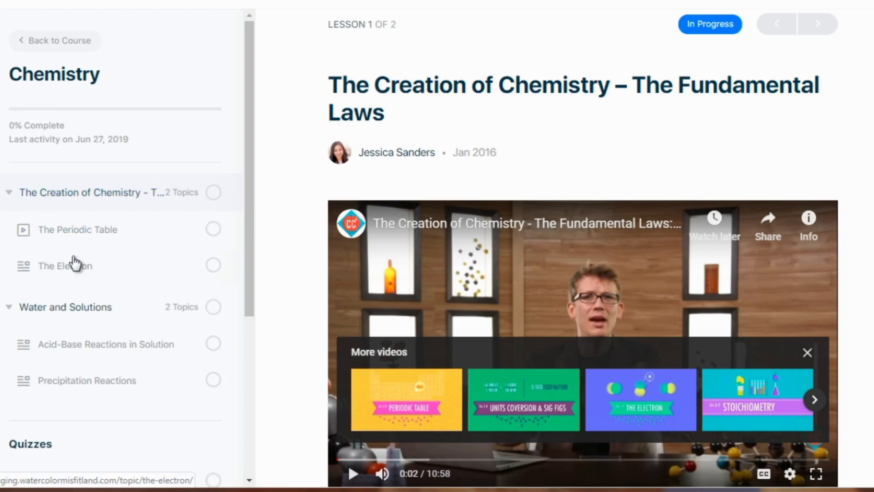
Examine the first Chemistry lesson, including the course outline, lesson video, description text and lesson content list
{"action": "left_click_drag", "start_coordinate": [247, 125], "coordinate": [255, 178]}
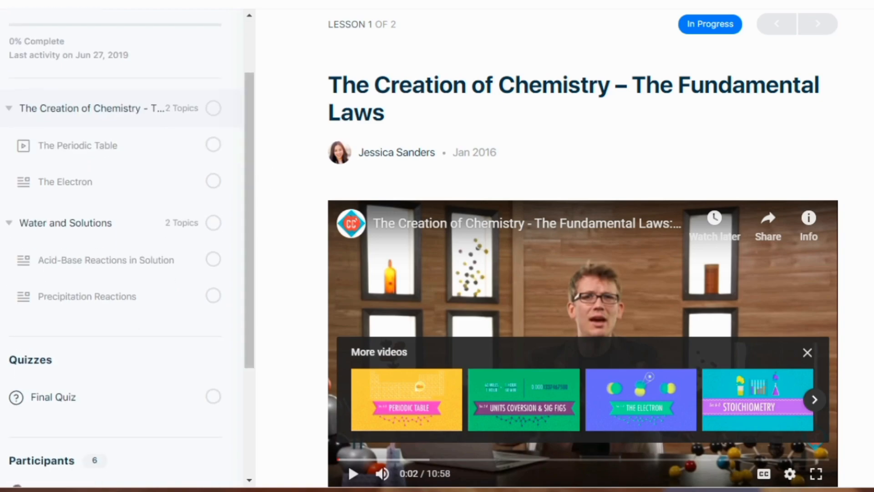
{"action": "scroll", "coordinate": [583, 246], "scroll_direction": "down", "scroll_amount": 9}
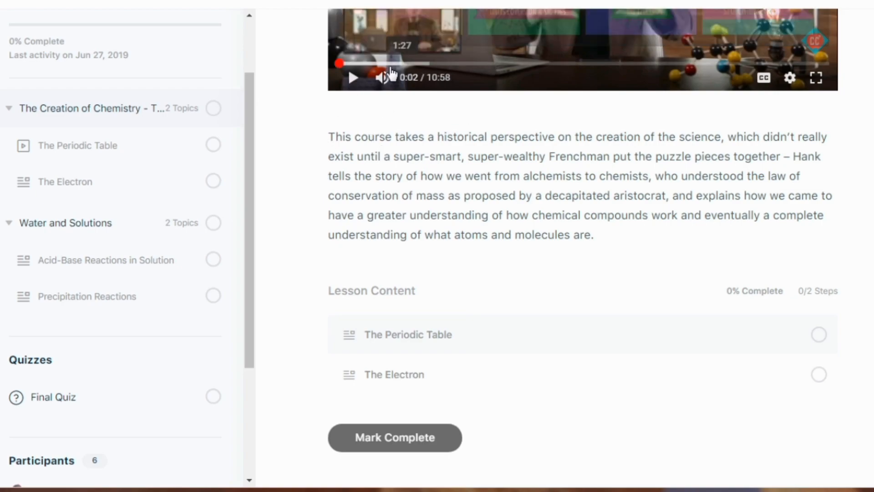
{"action": "left_click_drag", "start_coordinate": [332, 136], "coordinate": [466, 210]}
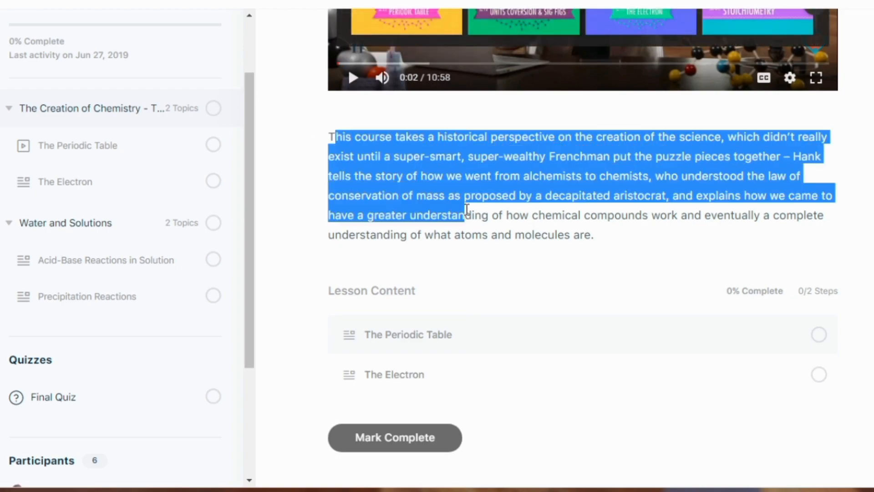
{"action": "left_click", "coordinate": [467, 210]}
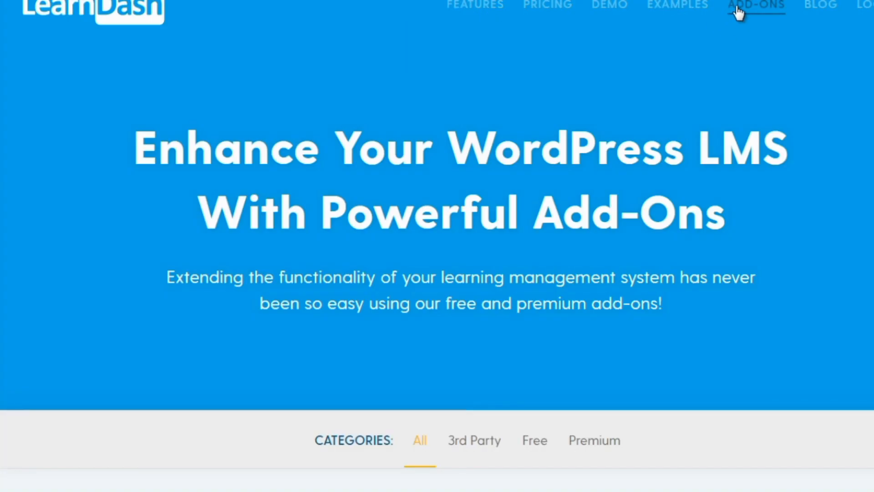
Browse the LearnDash add-ons catalogue down to the bbPress, Restrict Content Pro and PaidMembershipsPro integrations
{"action": "scroll", "coordinate": [437, 245], "scroll_direction": "down", "scroll_amount": 5}
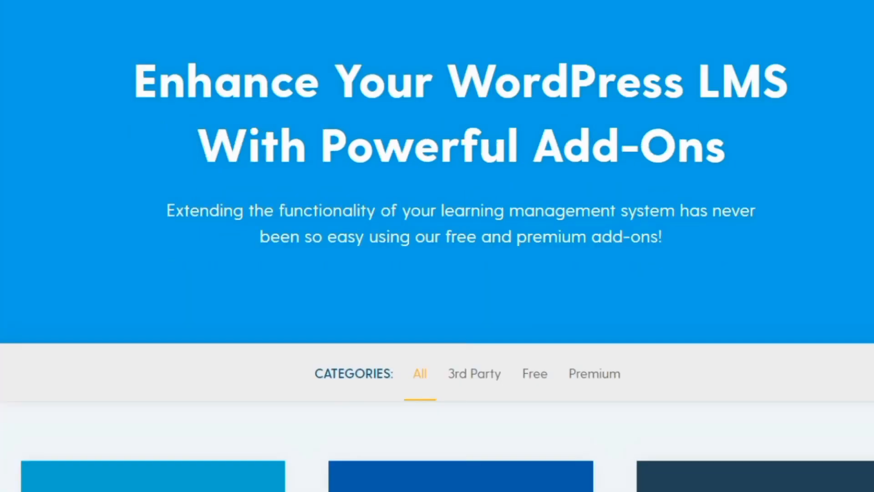
{"action": "scroll", "coordinate": [437, 246], "scroll_direction": "down", "scroll_amount": 4}
{"action": "scroll", "coordinate": [438, 246], "scroll_direction": "down", "scroll_amount": 15}
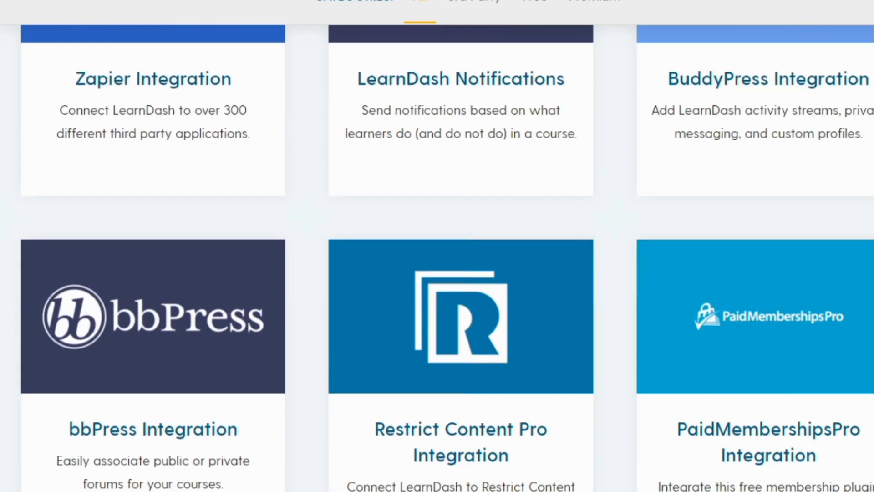
Look through the remaining LearnDash add-ons and the Chemistry lesson's outline, description and lesson content
{"action": "scroll", "coordinate": [437, 246], "scroll_direction": "down", "scroll_amount": 5}
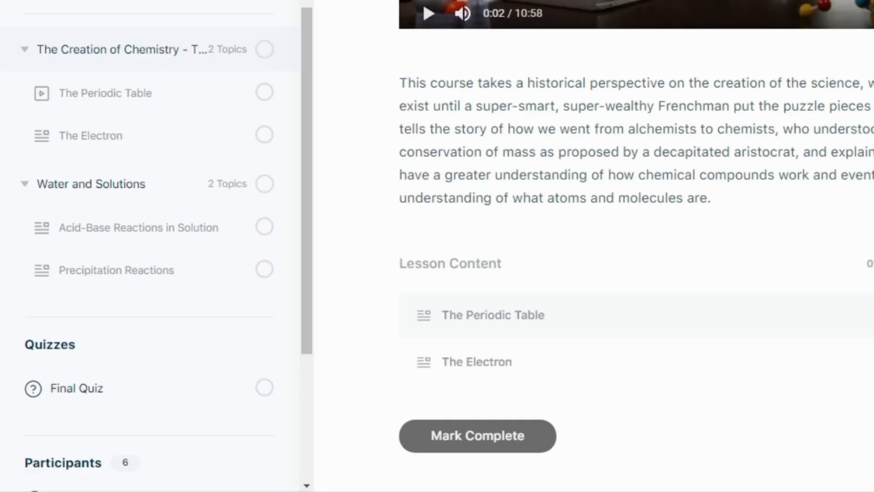
{"action": "scroll", "coordinate": [437, 245], "scroll_direction": "up", "scroll_amount": 3}
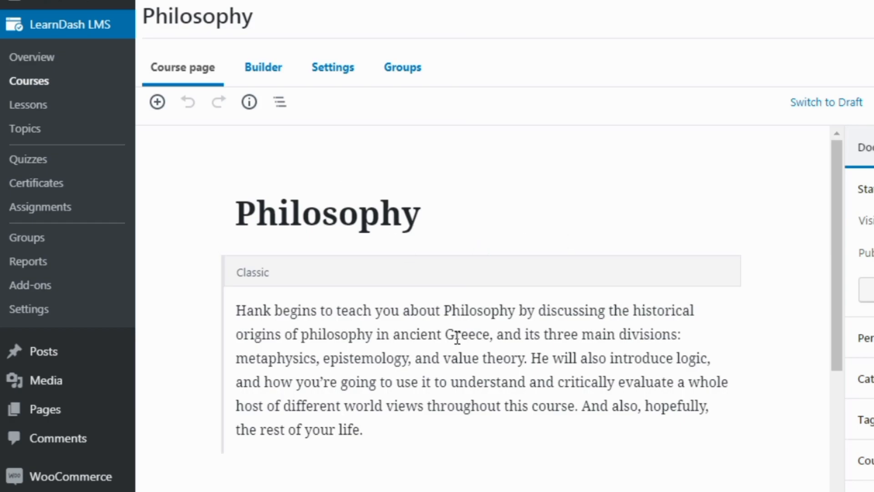
Review the Philosophy course's description and short description, and open its builder to examine the lessons and final quiz
{"action": "scroll", "coordinate": [861, 319], "scroll_direction": "down", "scroll_amount": 3}
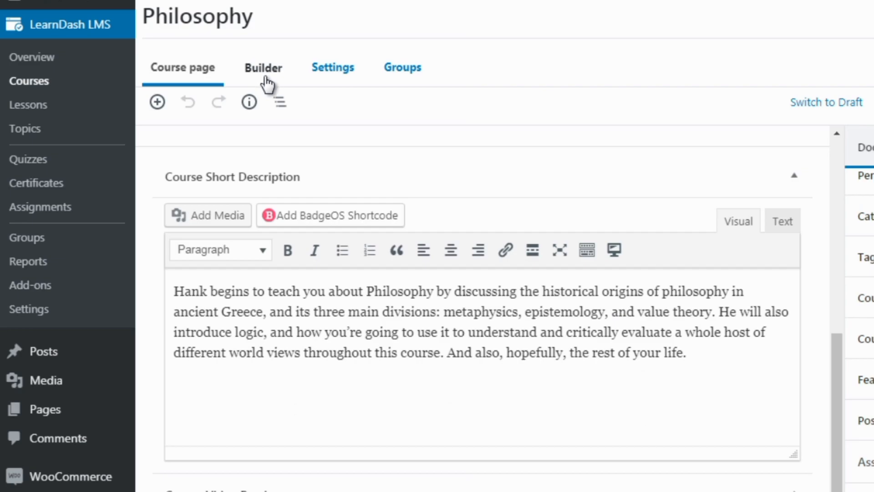
{"action": "left_click", "coordinate": [264, 69]}
{"action": "mouse_move", "coordinate": [438, 243]}
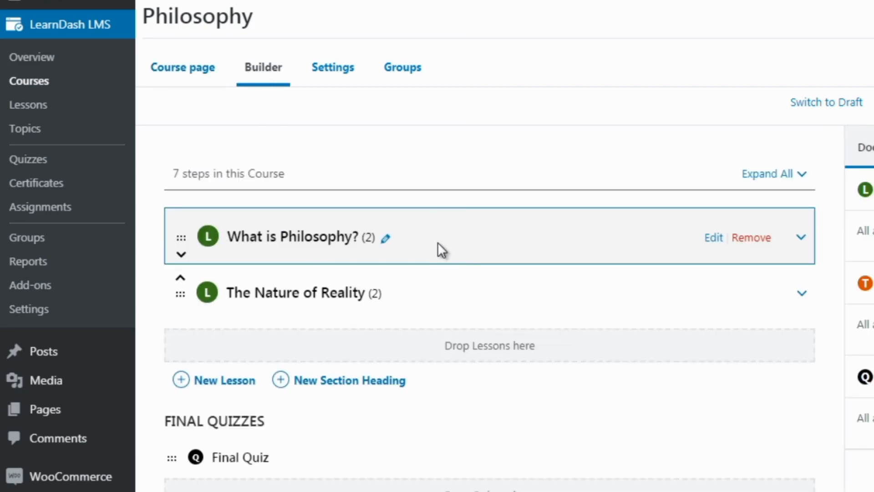
{"action": "mouse_move", "coordinate": [545, 447]}
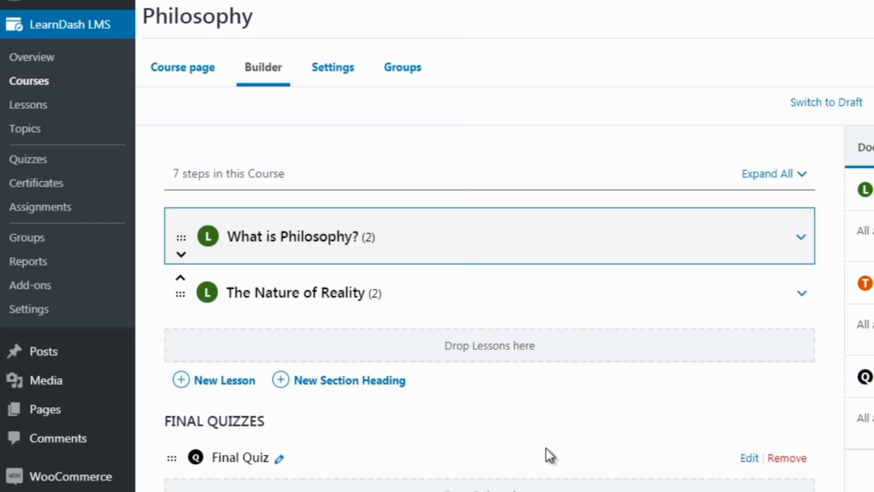
{"action": "mouse_move", "coordinate": [388, 240]}
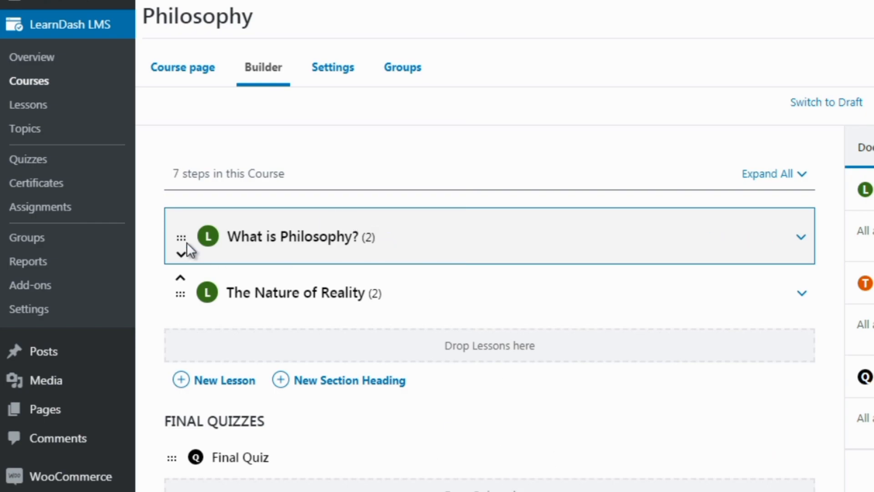
Expand the What is Philosophy? lesson to view its topics, and open the course's display and content settings
{"action": "mouse_move", "coordinate": [182, 237]}
{"action": "left_mouse_down"}
{"action": "mouse_move", "coordinate": [184, 309]}
{"action": "mouse_move", "coordinate": [183, 225]}
{"action": "mouse_move", "coordinate": [182, 298]}
{"action": "mouse_move", "coordinate": [180, 237]}
{"action": "left_mouse_up"}
{"action": "left_click_drag", "start_coordinate": [307, 229], "coordinate": [411, 229]}
{"action": "left_click", "coordinate": [802, 236]}
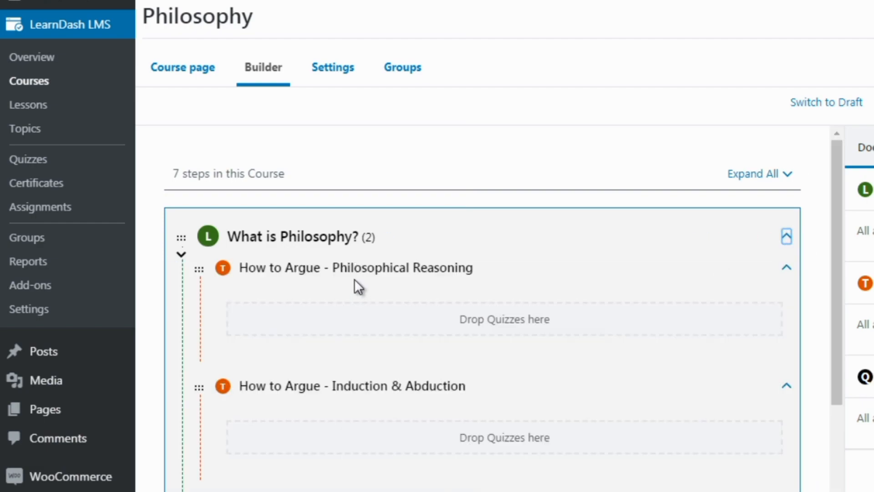
{"action": "mouse_move", "coordinate": [373, 261]}
{"action": "left_click", "coordinate": [822, 279]}
{"action": "left_click", "coordinate": [326, 69]}
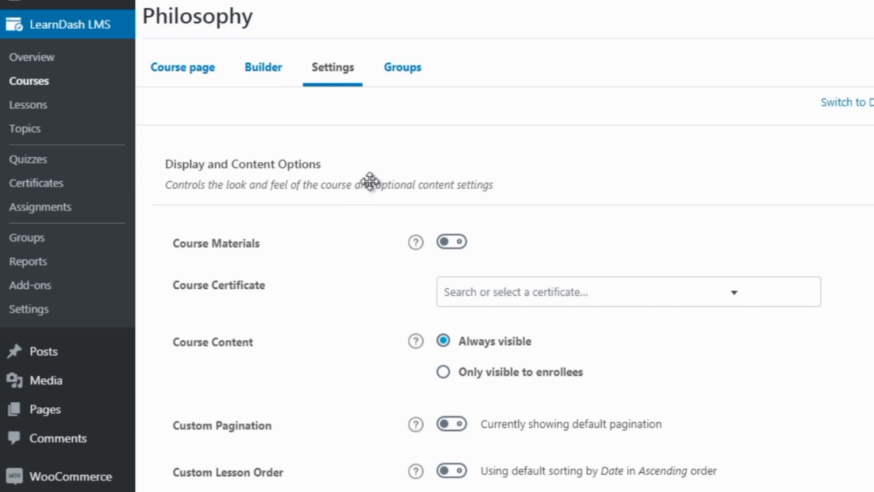
Add the World History Group to the Philosophy course's groups
{"action": "left_click", "coordinate": [402, 75]}
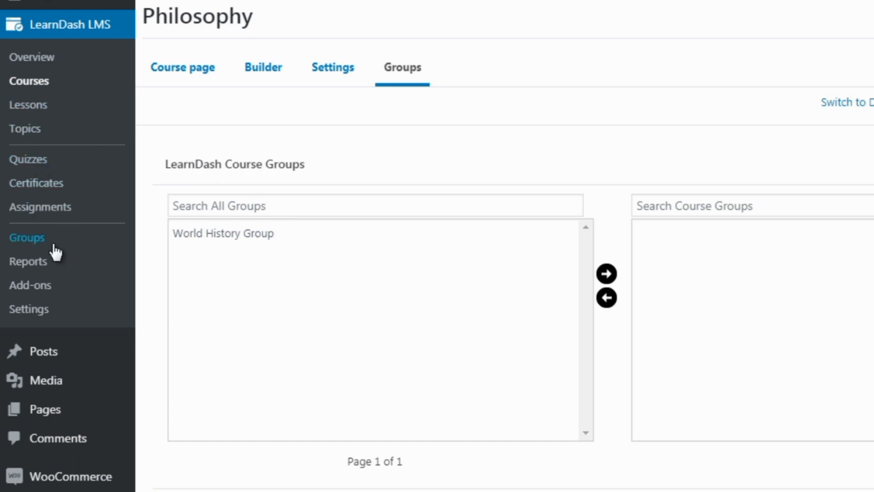
{"action": "left_click", "coordinate": [223, 233]}
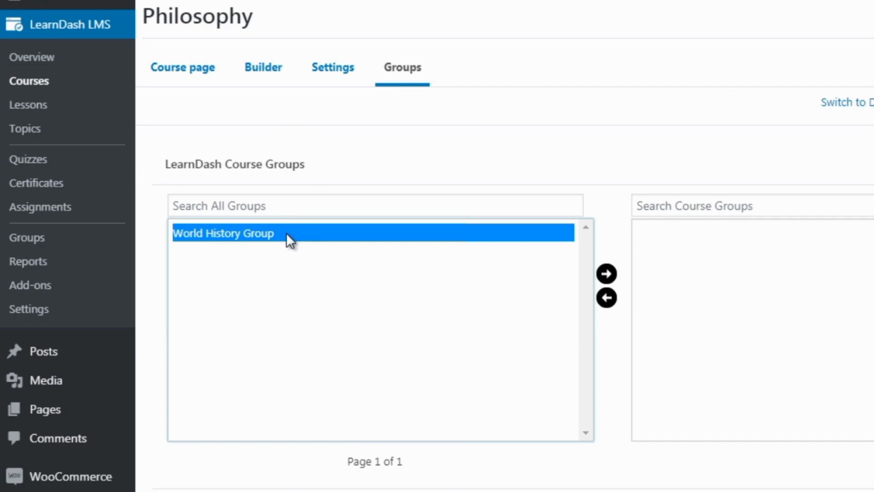
{"action": "left_click", "coordinate": [607, 275]}
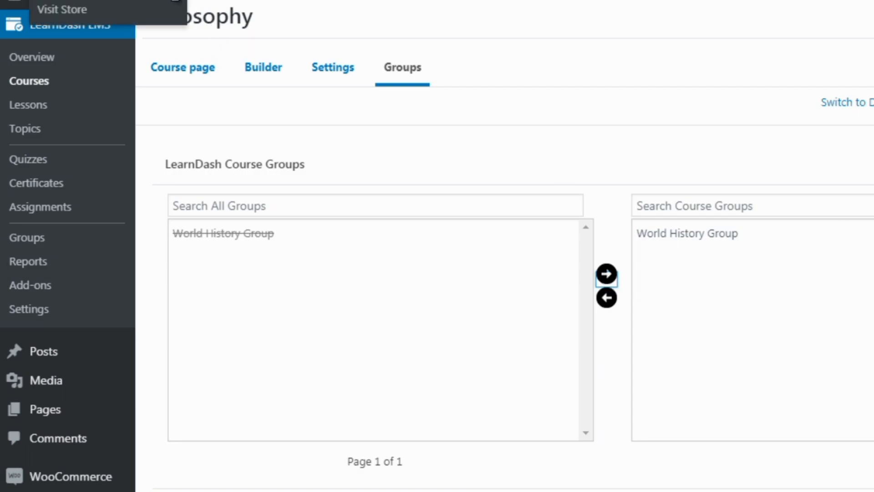